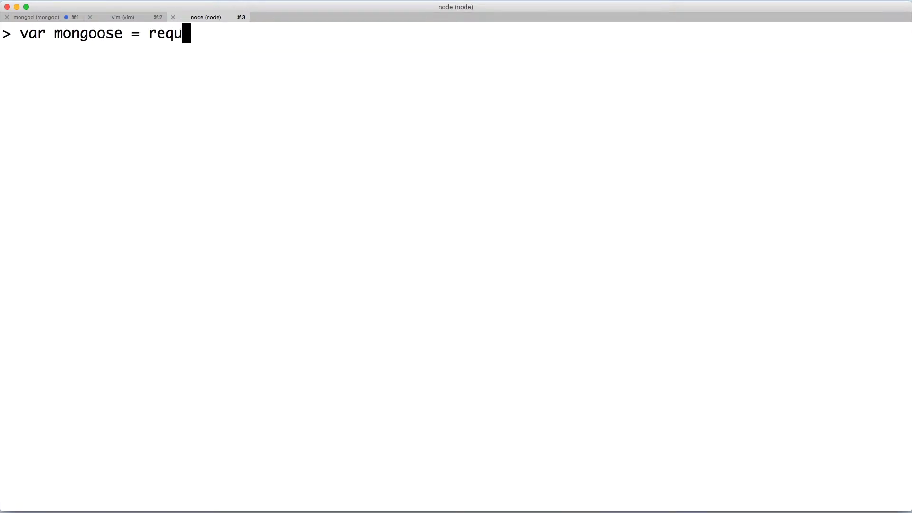
{"action": "type", "text": "ire('mongoose');"}
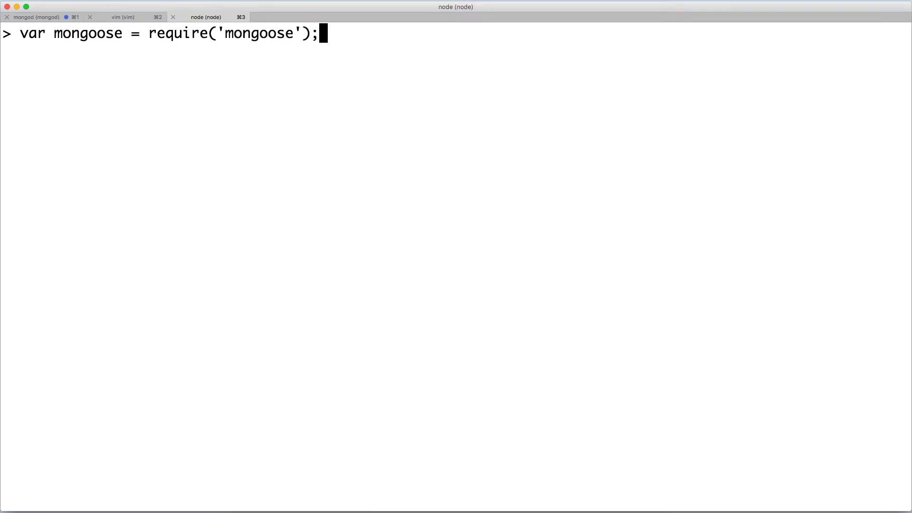
Require mongoose and define a userSchema with a name field and the User model.
{"action": "key", "text": "Return"}
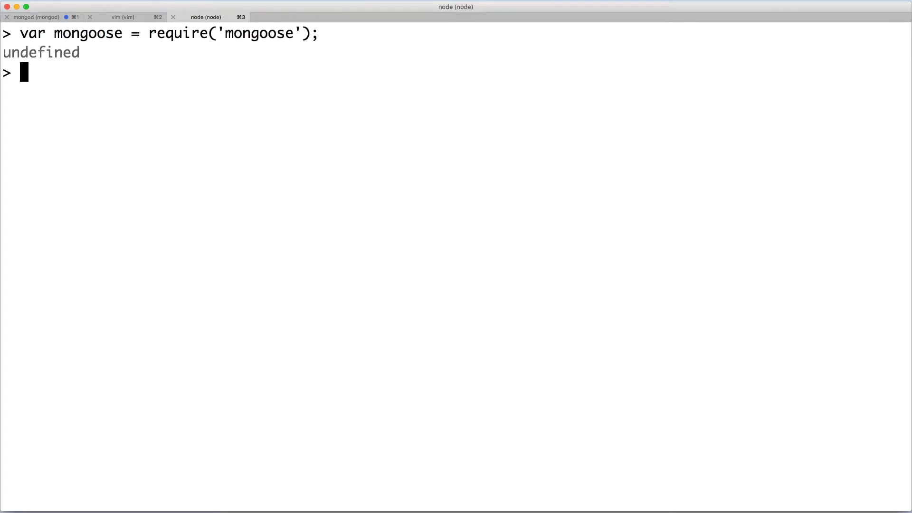
{"action": "type", "text": "var userSchema = "}
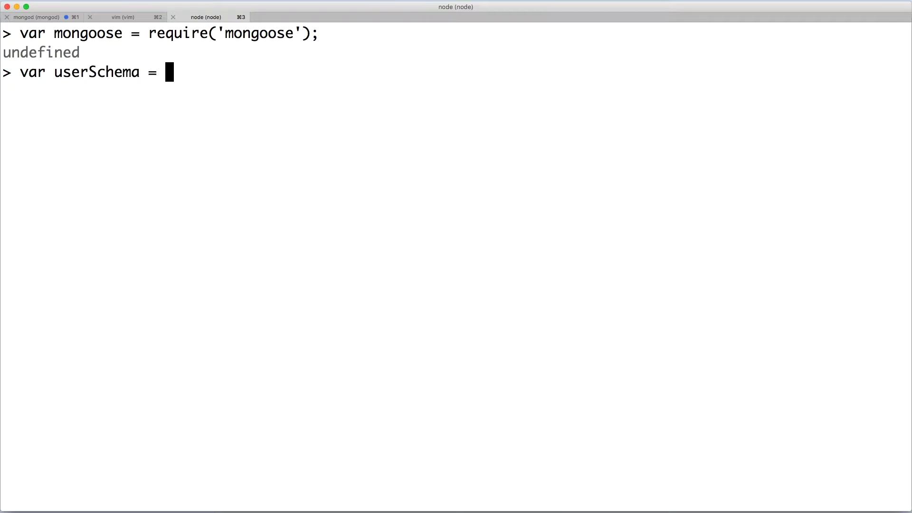
{"action": "type", "text": "new mongoose.Schema({ name: String });"}
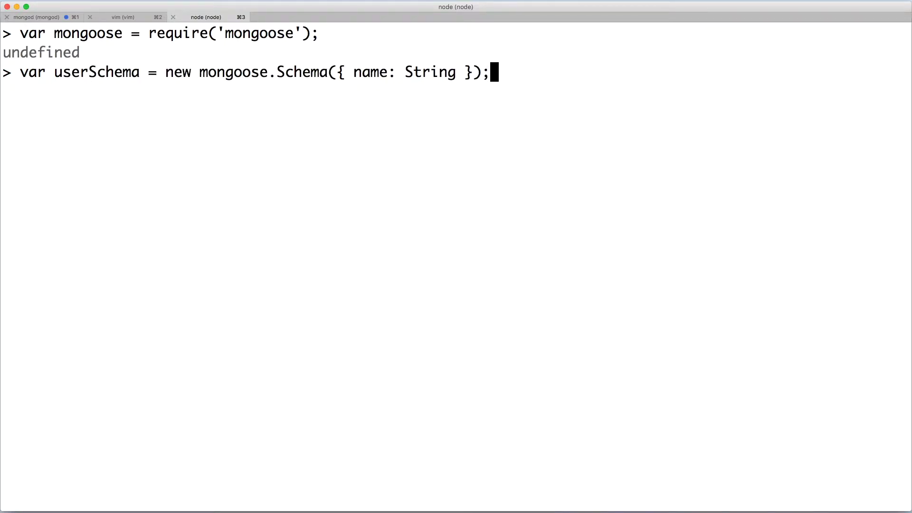
{"action": "key", "text": "Return"}
{"action": "type", "text": "var User = mongoose.model('User', userSchema"}
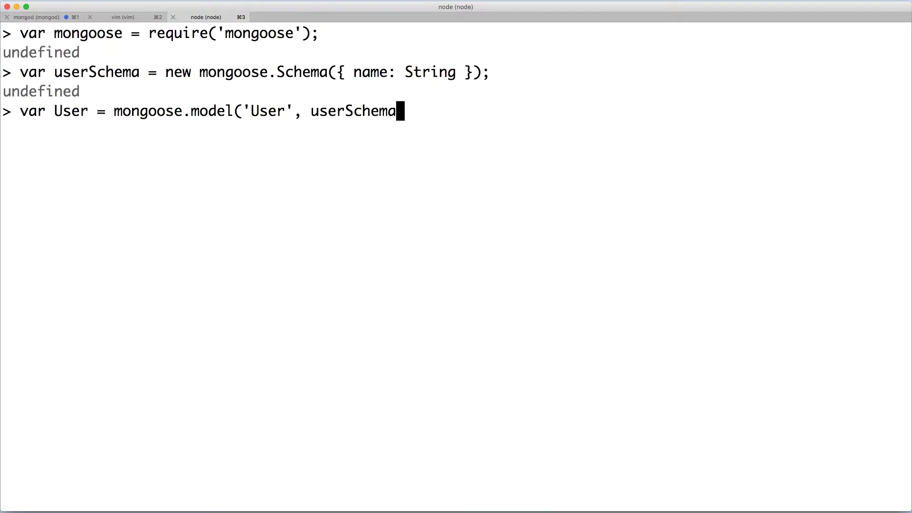
{"action": "type", "text": ");"}
{"action": "key", "text": "Return"}
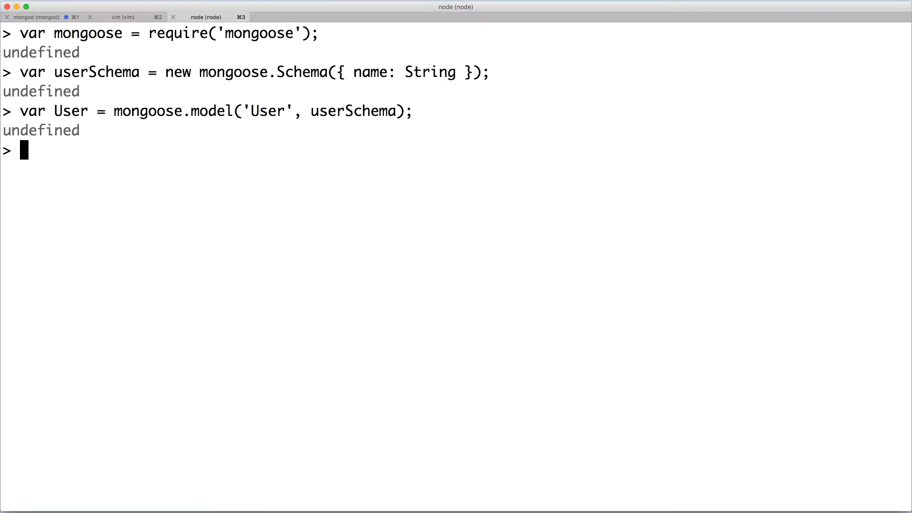
{"action": "type", "text": "var user = new"}
{"action": "type", "text": " User({ name: 'M"}
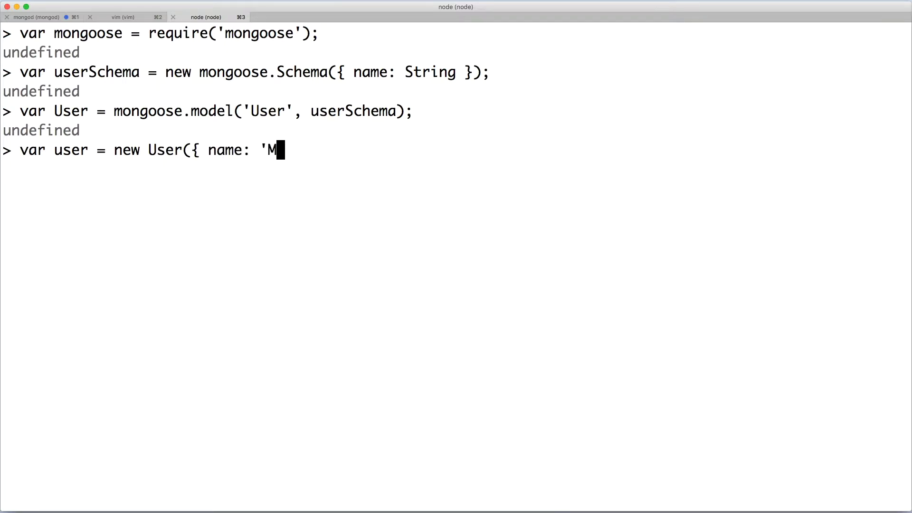
{"action": "type", "text": "ark' });"}
Create a user named 'Mark', print it, and save it with user.save().
{"action": "key", "text": "Return"}
{"action": "type", "text": "user"}
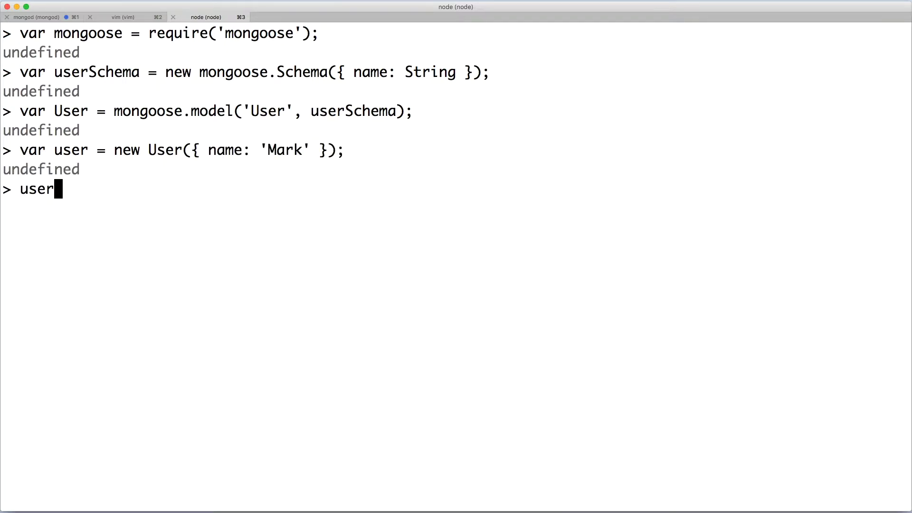
{"action": "key", "text": "Return"}
{"action": "type", "text": "user.save();"}
{"action": "key", "text": "Return"}
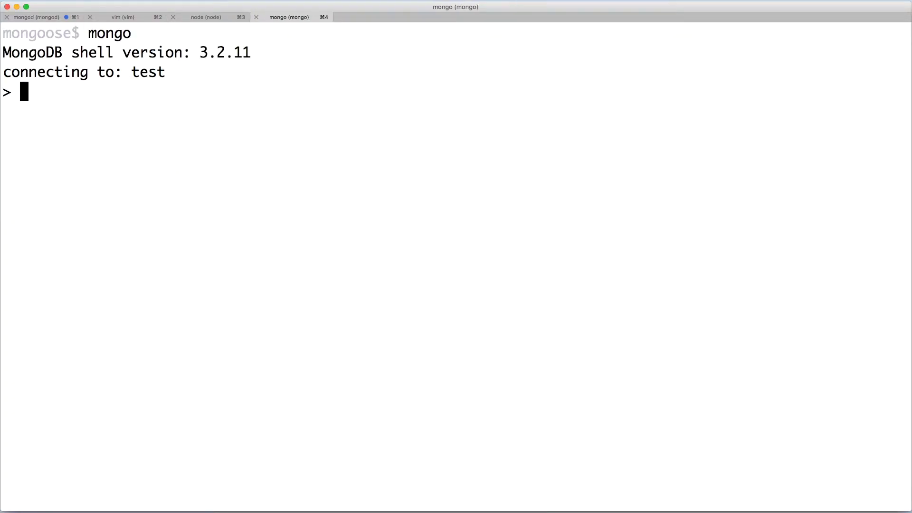
{"action": "type", "text": "show dbs"}
{"action": "key", "text": "Return"}
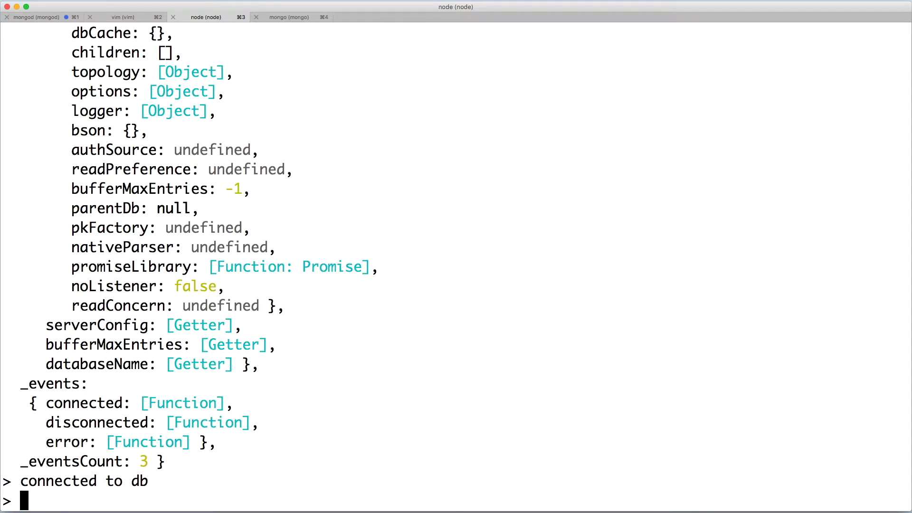
Once the REPL reports 'connected to db', return to the Mongo shell tab.
{"action": "key", "text": "super+4"}
{"action": "type", "text": "show dbs"}
List databases, use dbname, and show Mark's document in the users collection.
{"action": "key", "text": "Return"}
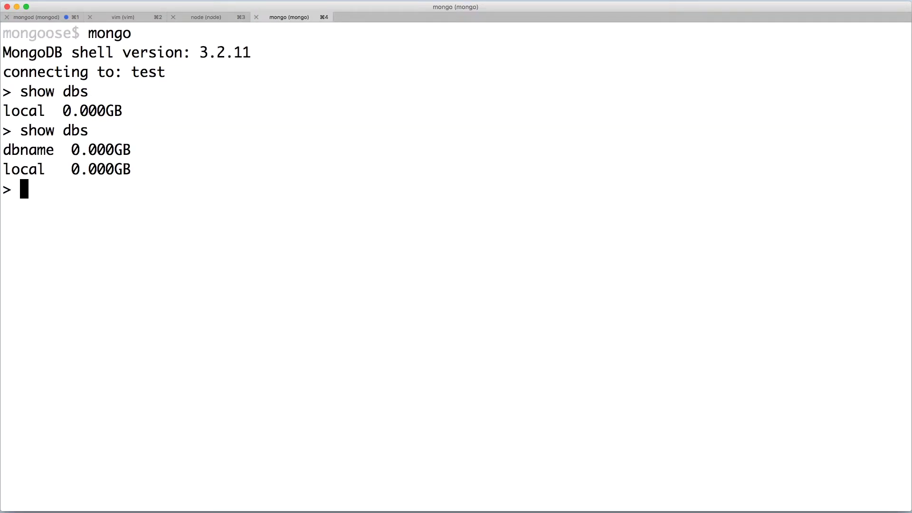
{"action": "type", "text": "use dbnam"}
{"action": "type", "text": "e"}
{"action": "key", "text": "Return"}
{"action": "type", "text": "show collections"}
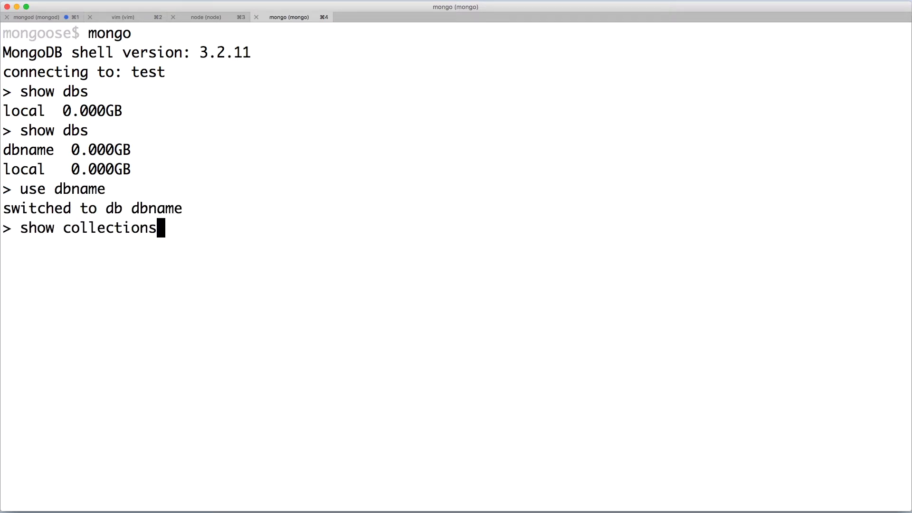
{"action": "key", "text": "Return"}
{"action": "type", "text": "db.users.fin"}
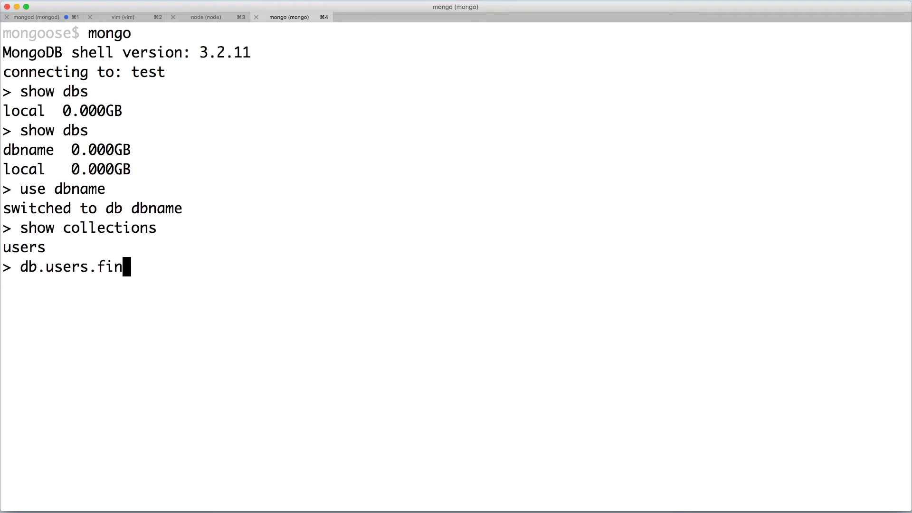
{"action": "type", "text": "d();"}
{"action": "key", "text": "Return"}
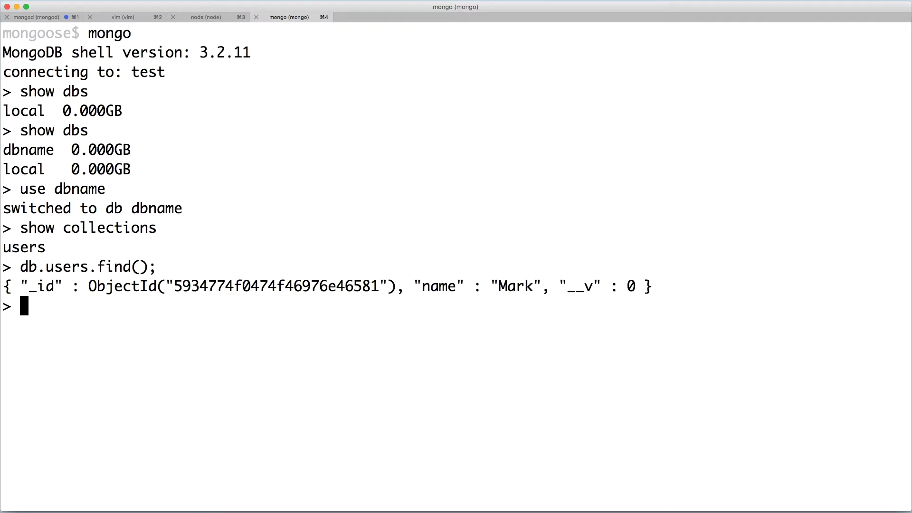
Get the timestamp of Mark's ObjectId with getTimestamp(): 2017-06-04T21:10:39Z.
{"action": "left_click_drag", "start_coordinate": [561, 285], "coordinate": [636, 287]}
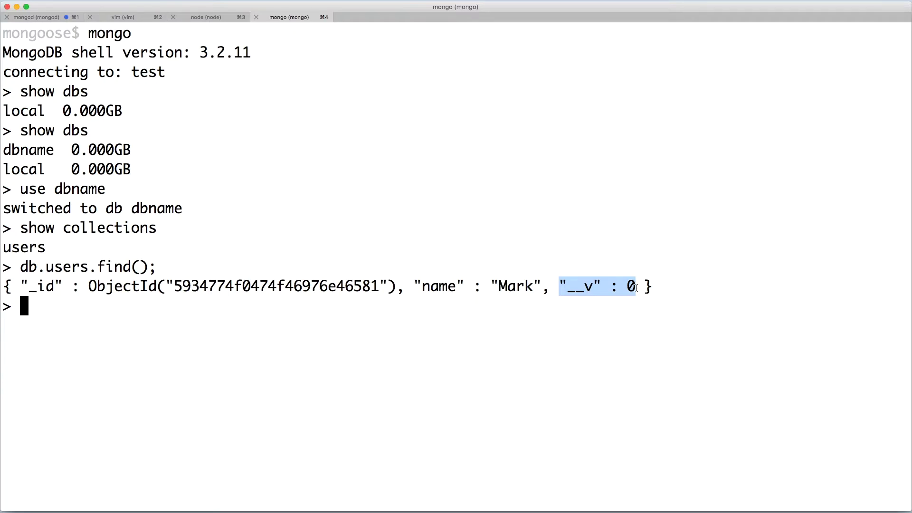
{"action": "left_click_drag", "start_coordinate": [88, 286], "coordinate": [397, 287]}
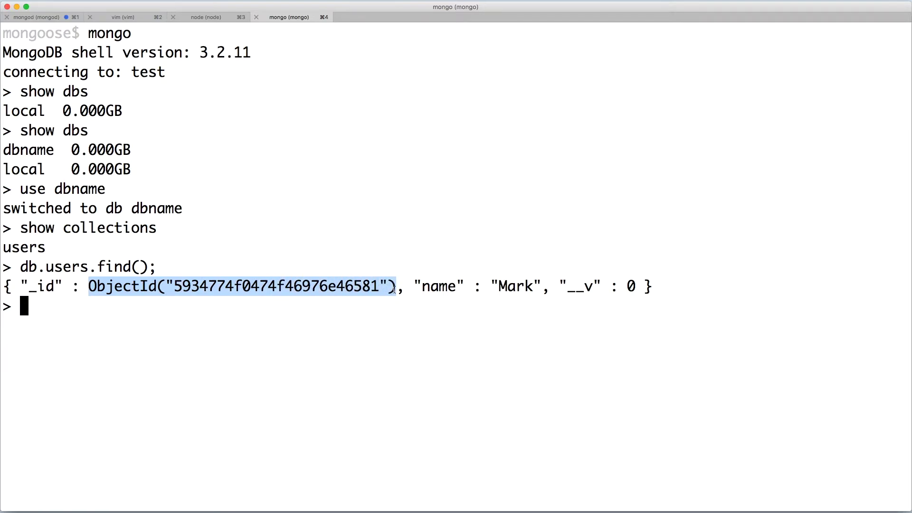
{"action": "type", "text": "ObjectId(\"5934774f0474f46976e46581\")"}
{"action": "type", "text": ".getTime"}
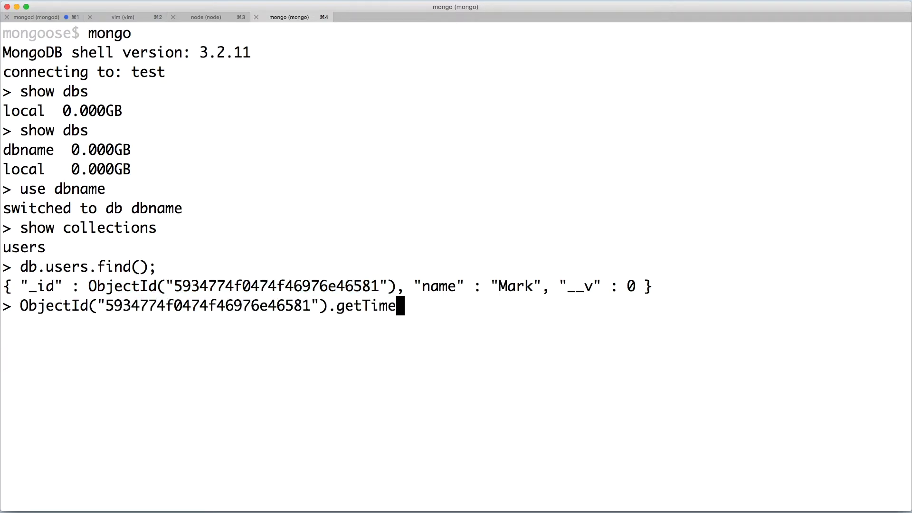
{"action": "type", "text": "stamp();"}
{"action": "key", "text": "Return"}
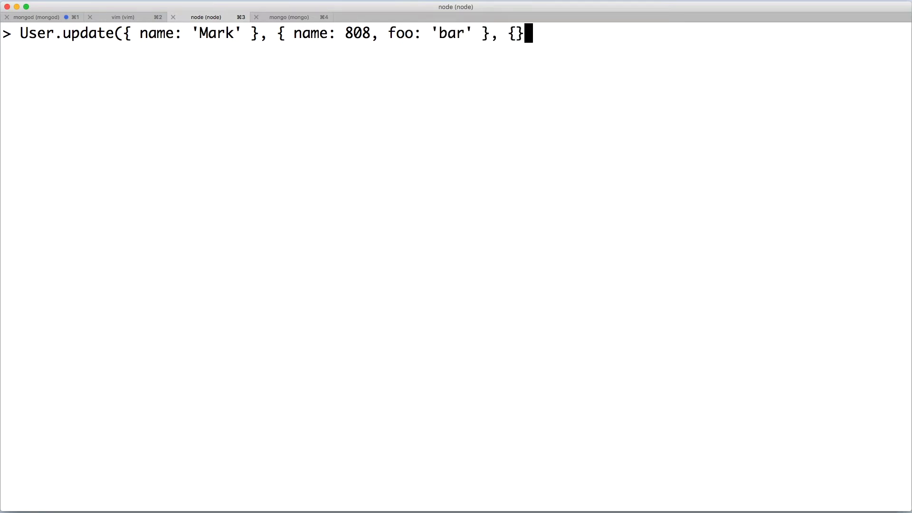
{"action": "type", "text": ", func"}
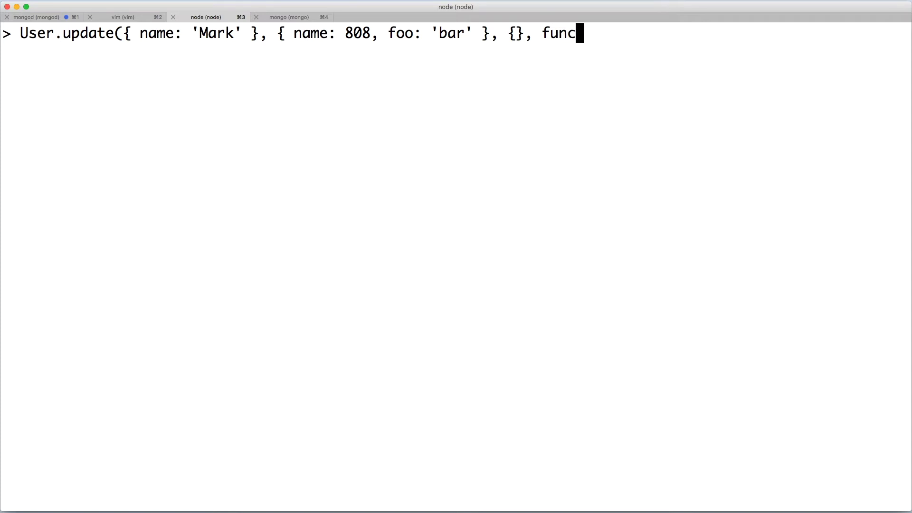
{"action": "type", "text": "tion(err, doc) {"}
Run User.update renaming 'Mark' to 808 with foo 'bar', reporting one document modified.
{"action": "key", "text": "Return"}
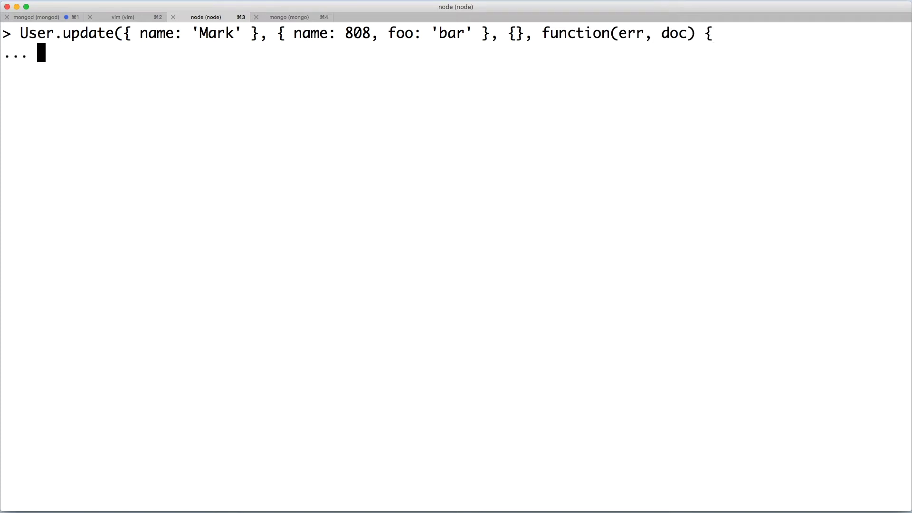
{"action": "type", "text": "if (err) return c"}
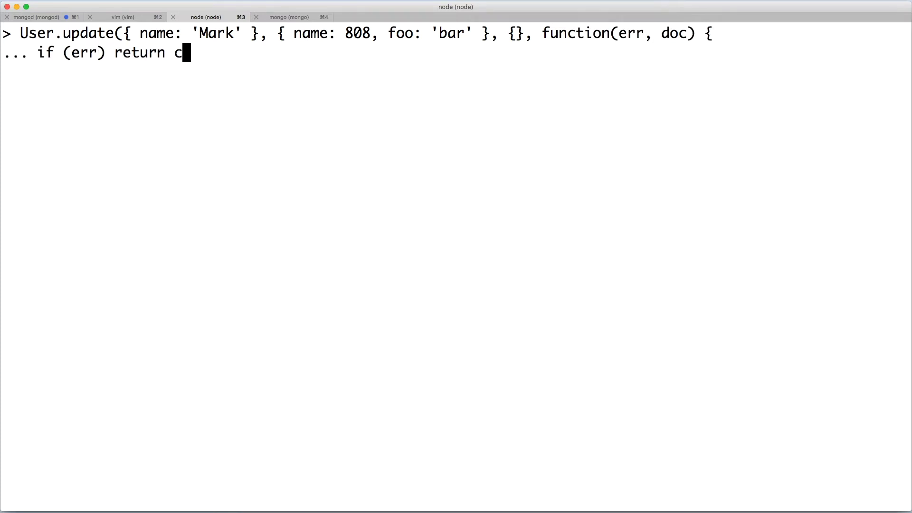
{"action": "type", "text": "onsole.error(err);"}
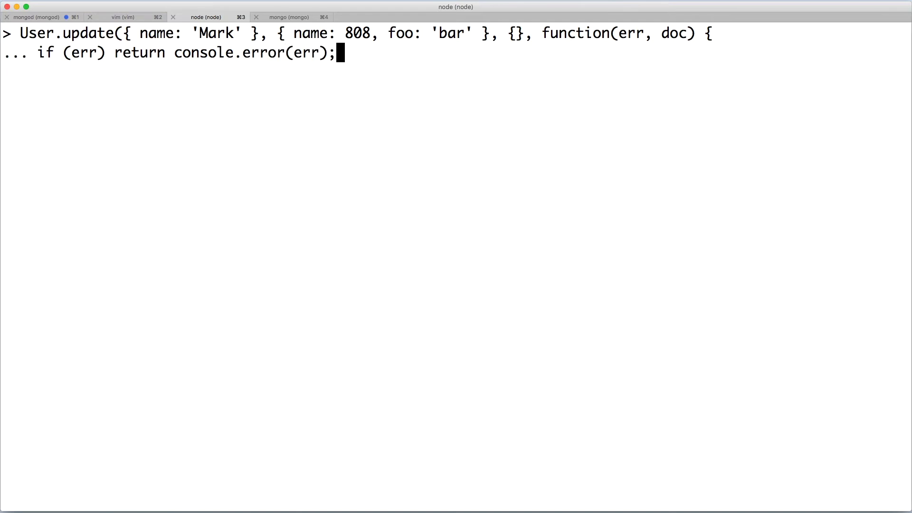
{"action": "key", "text": "Return"}
{"action": "type", "text": "console.log(doc);"}
{"action": "key", "text": "Return"}
{"action": "type", "text": "});"}
{"action": "key", "text": "Return"}
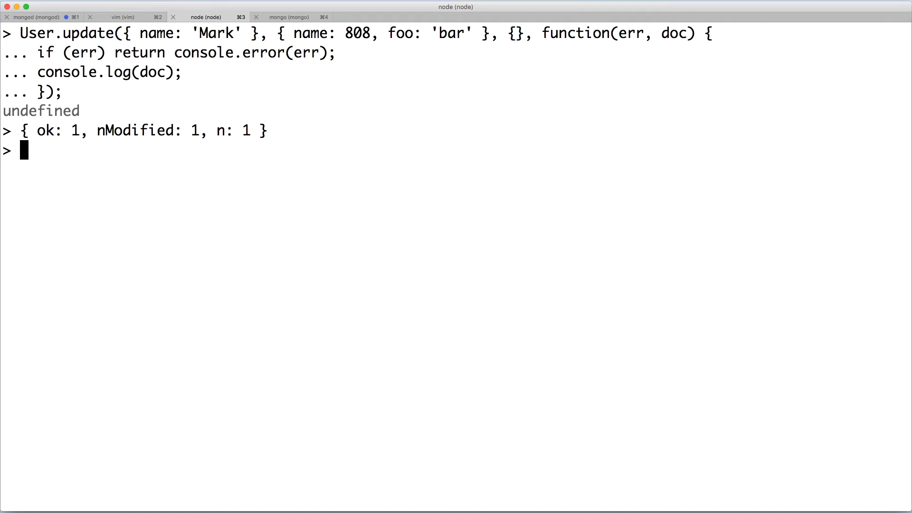
{"action": "type", "text": "User.find"}
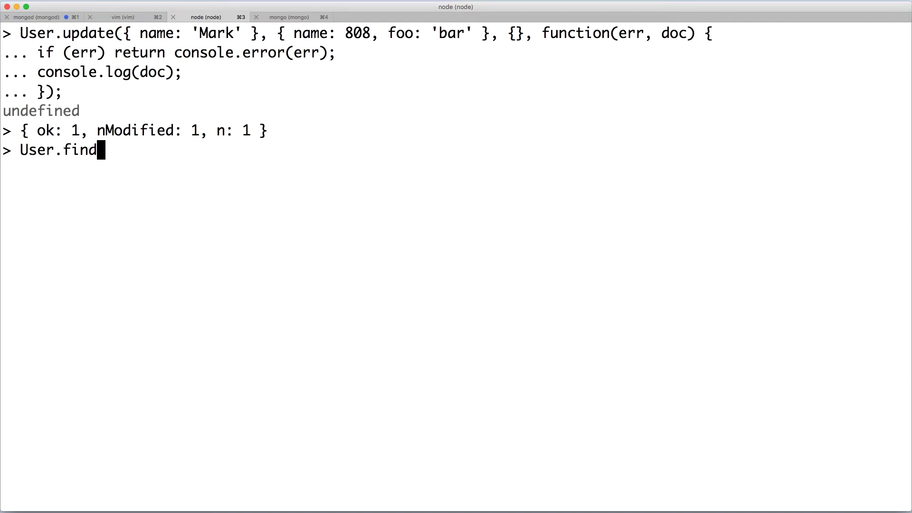
{"action": "type", "text": "({}"}
{"action": "type", "text": ", function(err, doc"}
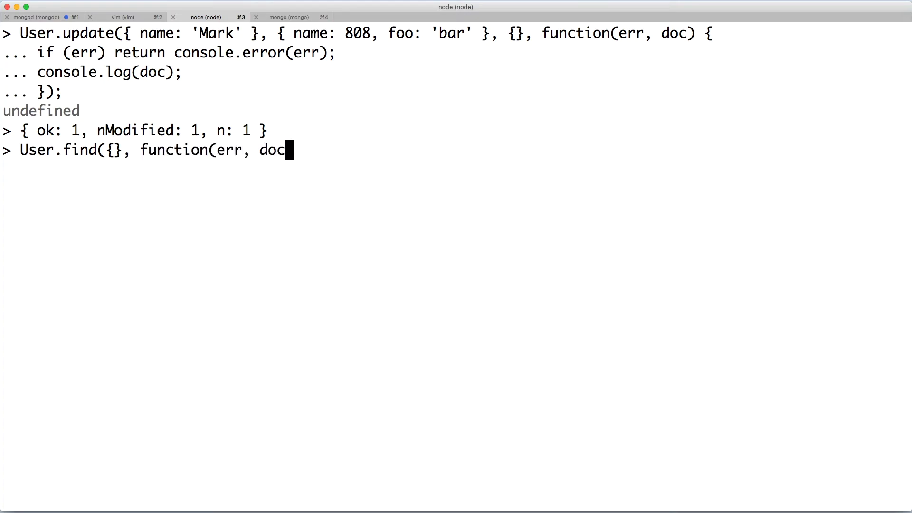
{"action": "type", "text": "s) { console.log(docs"}
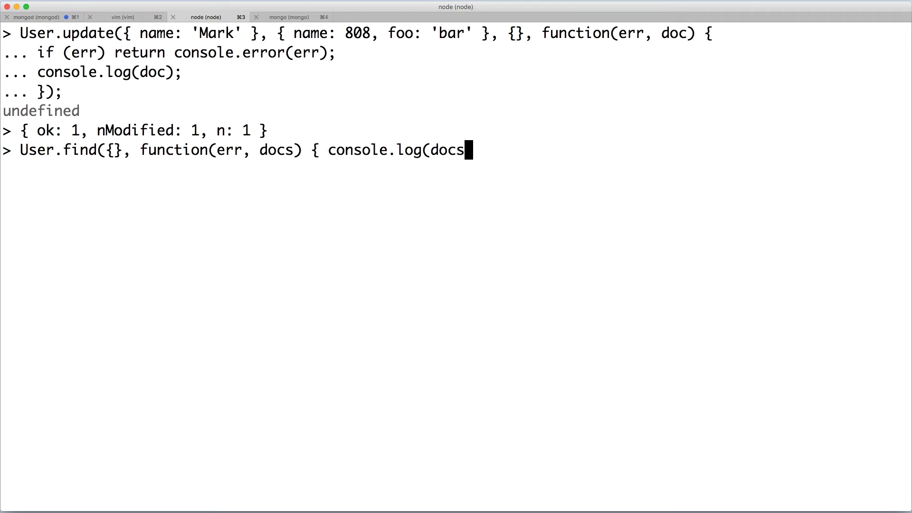
{"action": "type", "text": "); });"}
Run User.find({}) to show the single user named '808', then clear the screen.
{"action": "key", "text": "Return"}
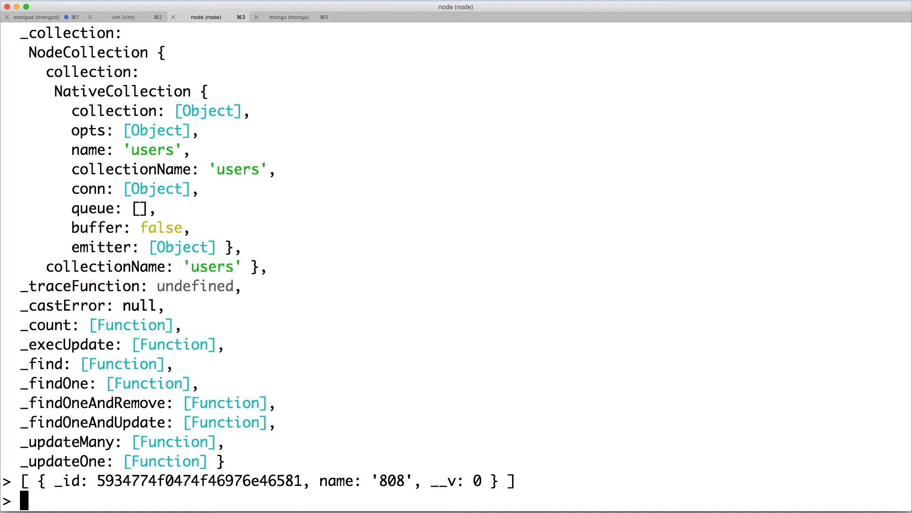
{"action": "key", "text": "ctrl+l"}
{"action": "type", "text": "User.r"}
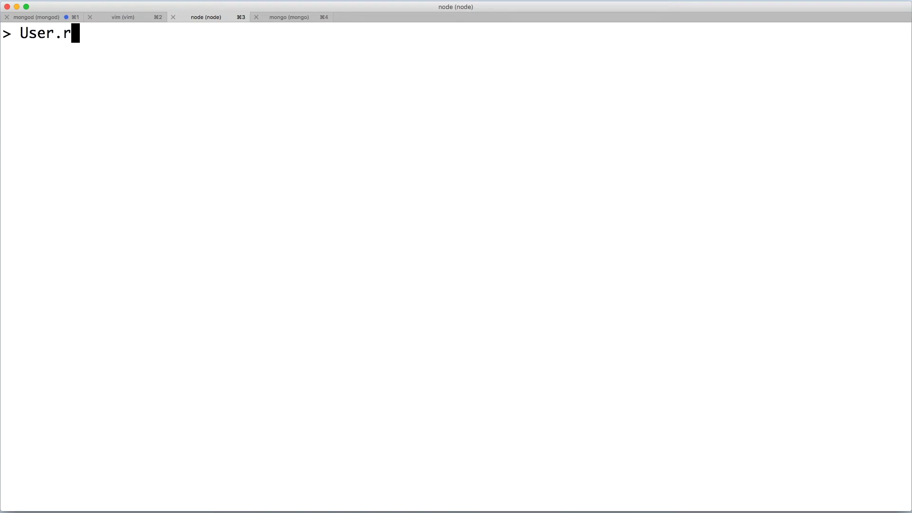
{"action": "type", "text": "emove({ name"}
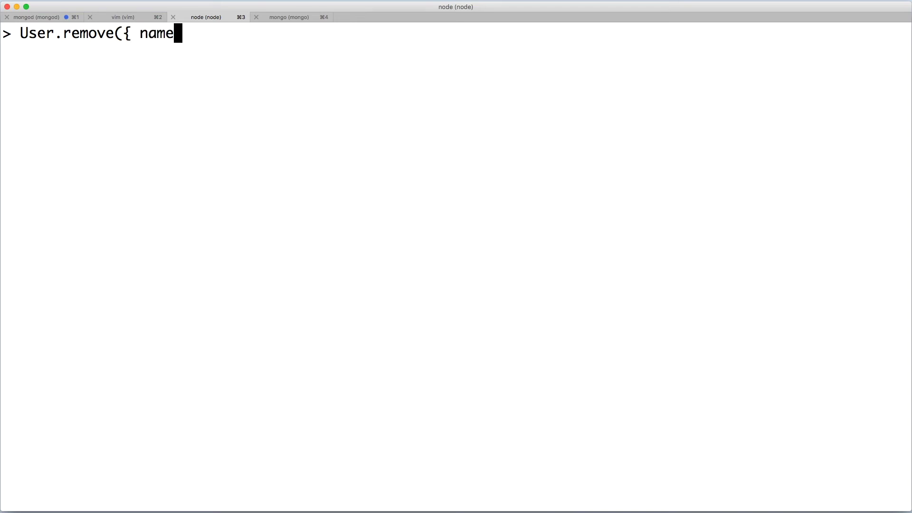
{"action": "type", "text": ": '808' }, function"}
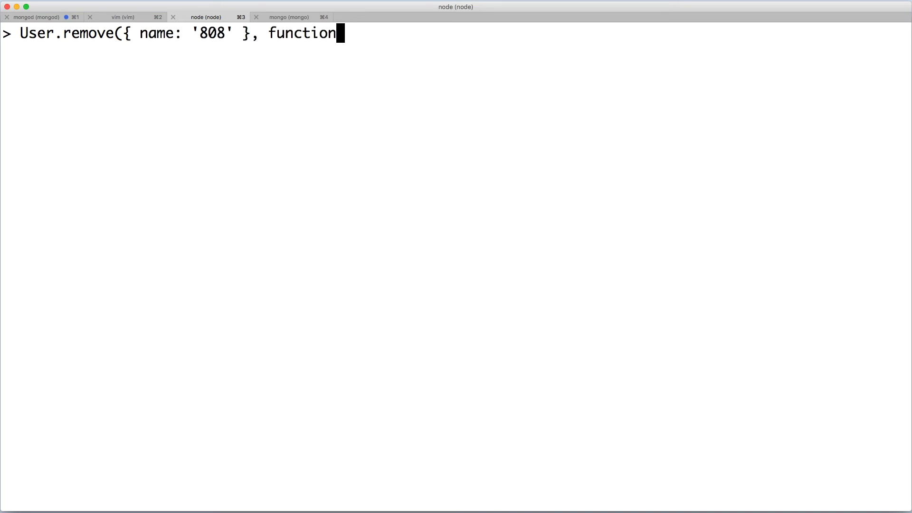
{"action": "type", "text": "(err) { if (err) console.error(err); });"}
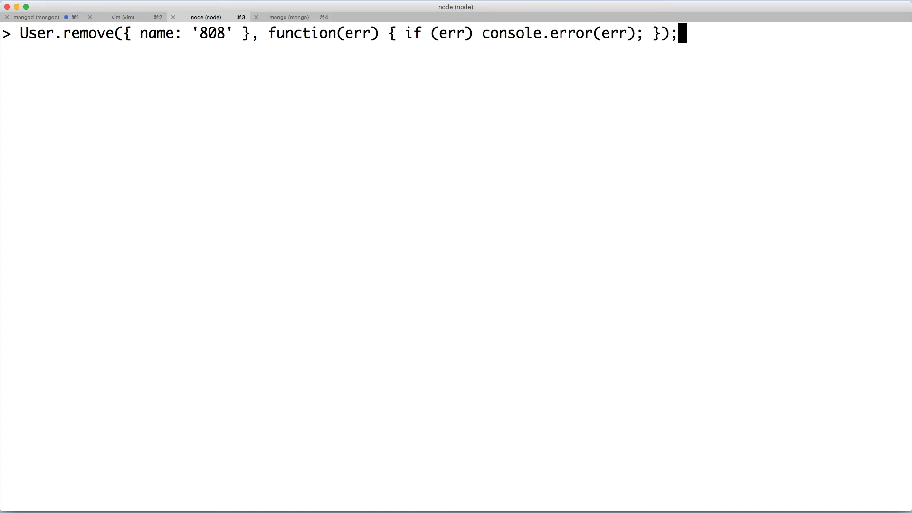
Remove the '808' user with User.remove, then run User.collection.drop() on users.
{"action": "key", "text": "Return"}
{"action": "key", "text": "ctrl+l"}
{"action": "key", "text": "Up"}
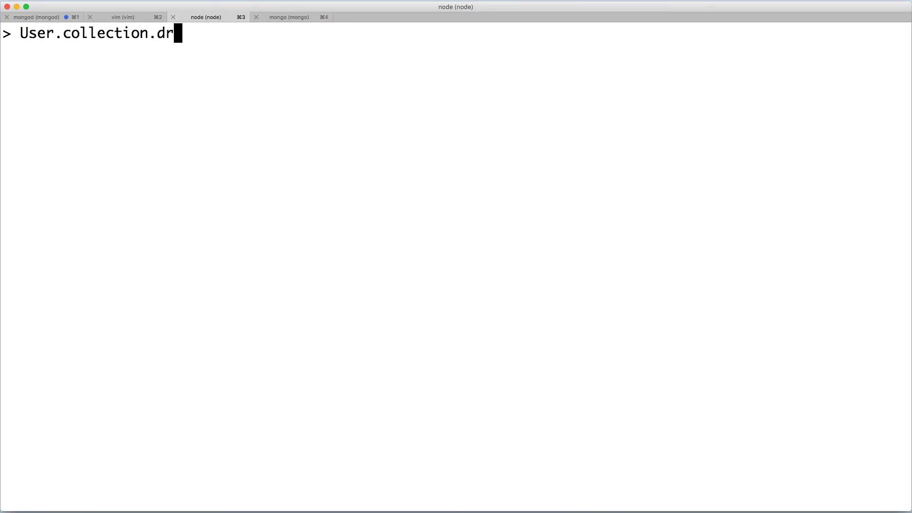
{"action": "type", "text": "op();"}
{"action": "key", "text": "Return"}
In the Mongo shell, show collections returns nothing and show dbs lists only local.
{"action": "key", "text": "super+4"}
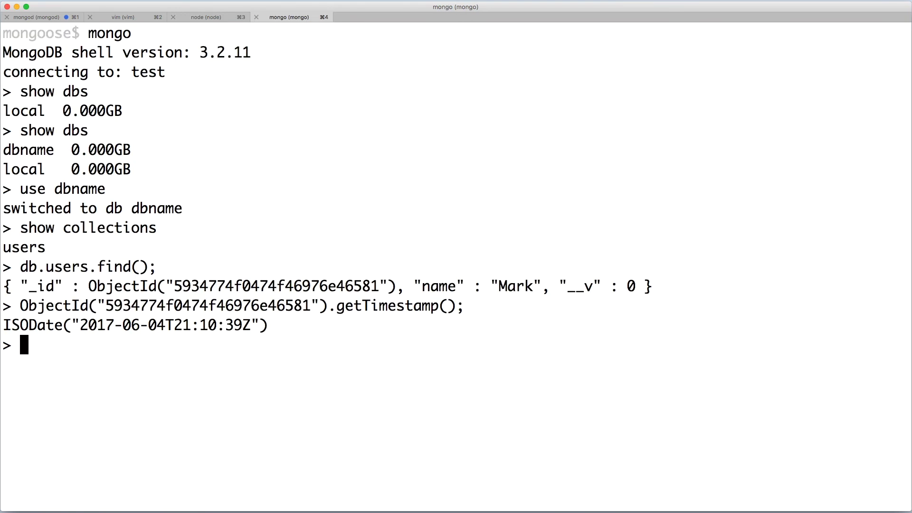
{"action": "key", "text": "Up"}
{"action": "key", "text": "Up"}
{"action": "key", "text": "Up"}
{"action": "key", "text": "Return"}
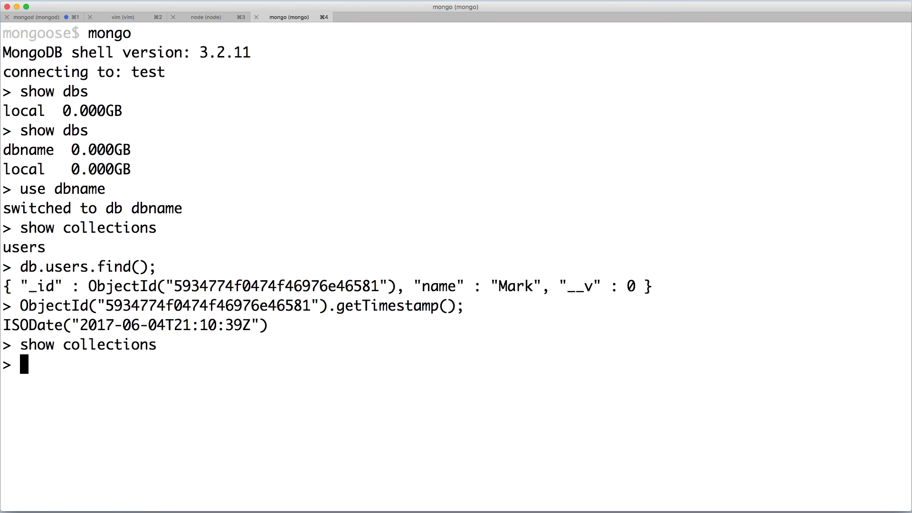
{"action": "type", "text": "show dbs"}
{"action": "key", "text": "Return"}
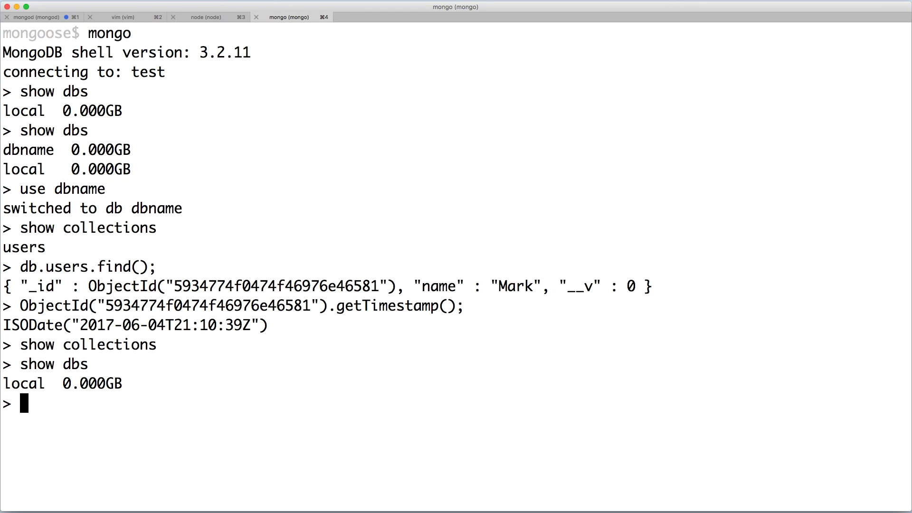